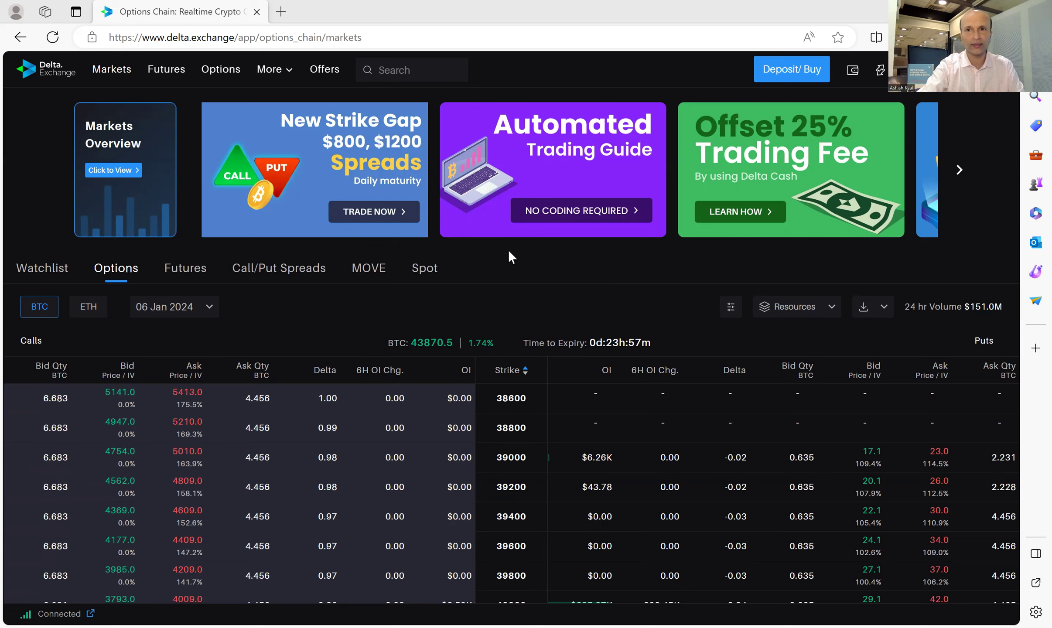
Open the Buy Crypto using INR page from the Deposit/Buy button.
left_click(780, 69)
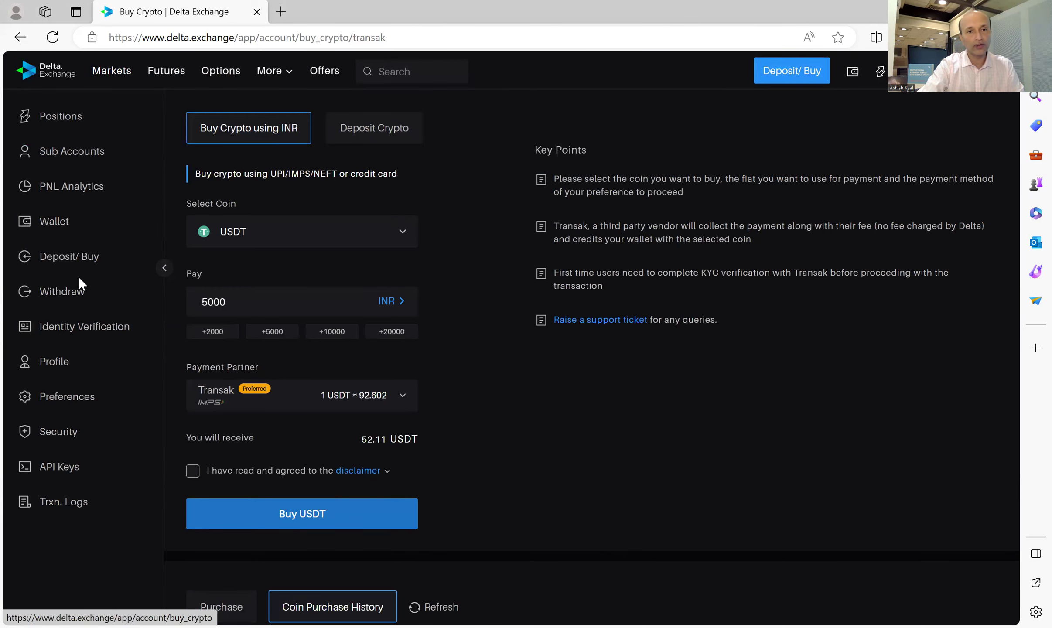
Open the bank withdrawal form, keep USDT as the coin, and review the 50 USDT amount.
left_click(78, 289)
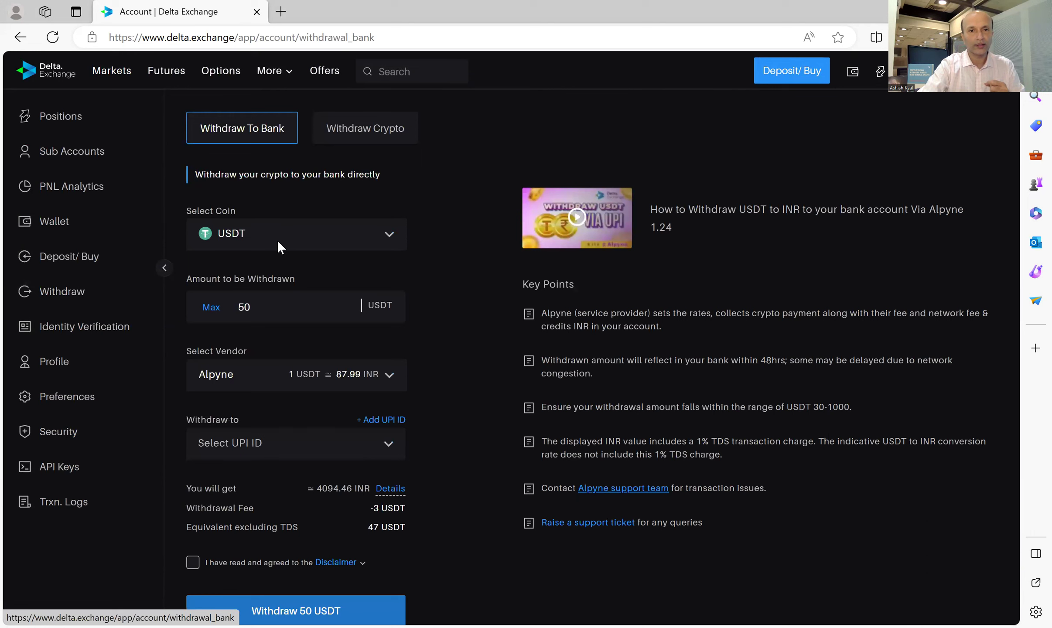
left_click(276, 240)
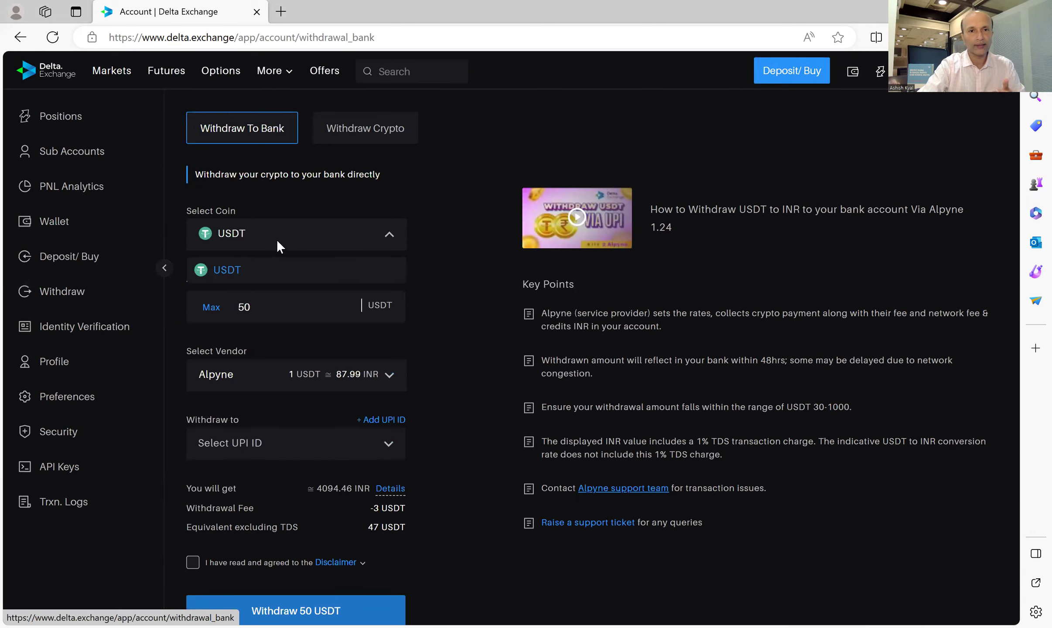
left_click(424, 253)
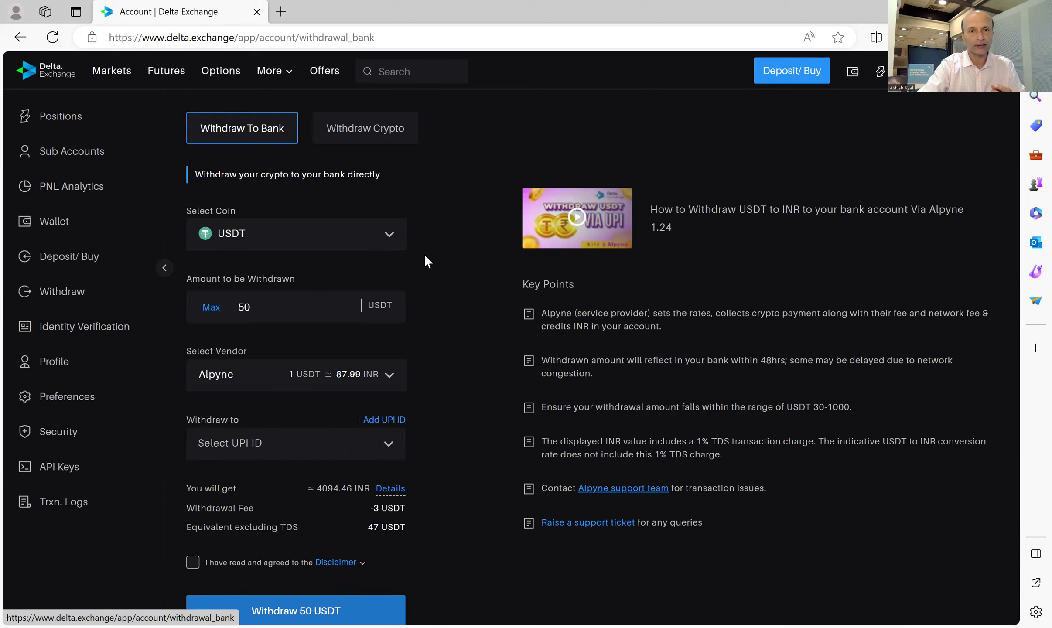
left_click(292, 305)
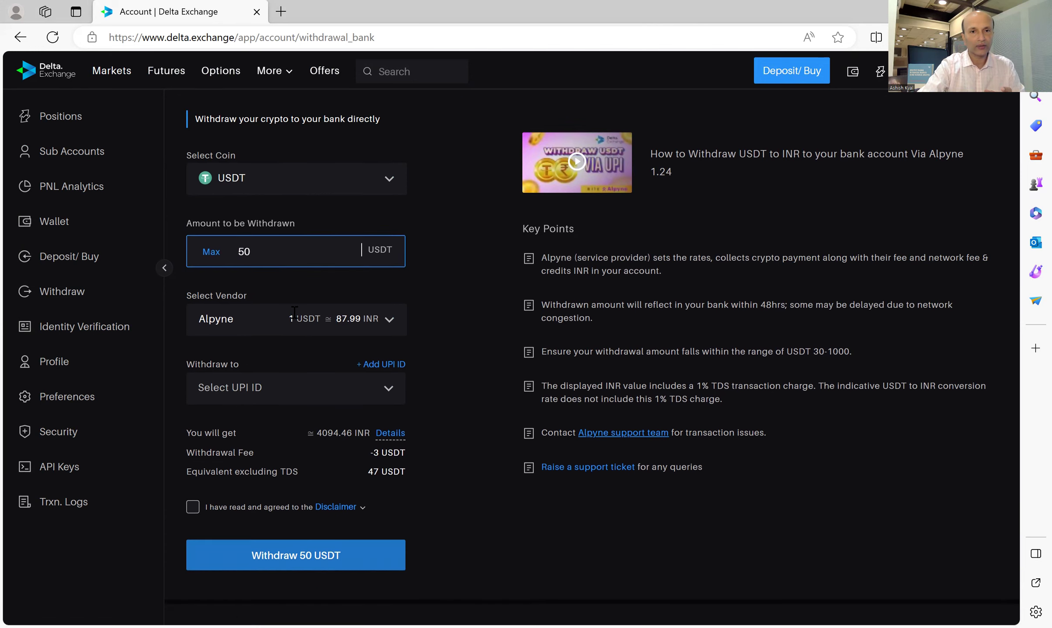
scroll(360, 310, "down", 2)
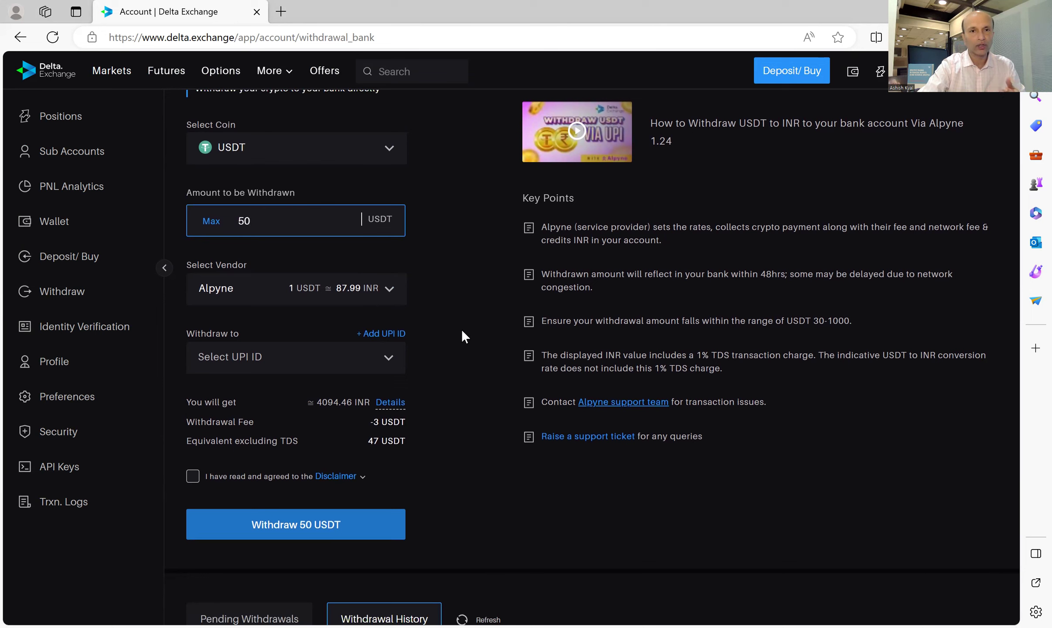
scroll(461, 329, "up", 2)
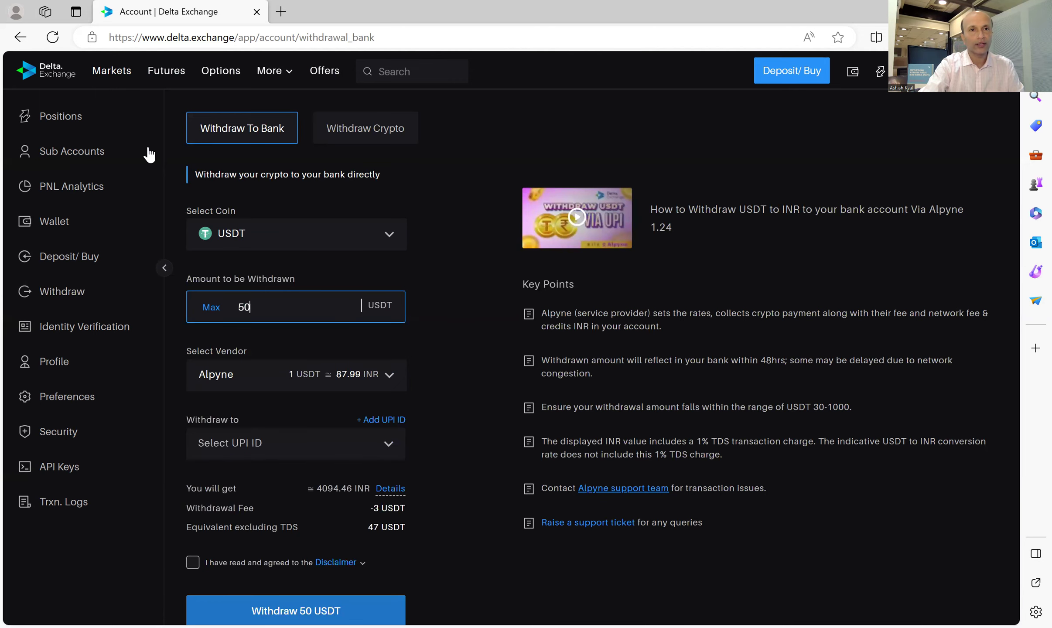
Go to Markets, show the Spot list, and open the ETH/USDT market.
left_click(112, 71)
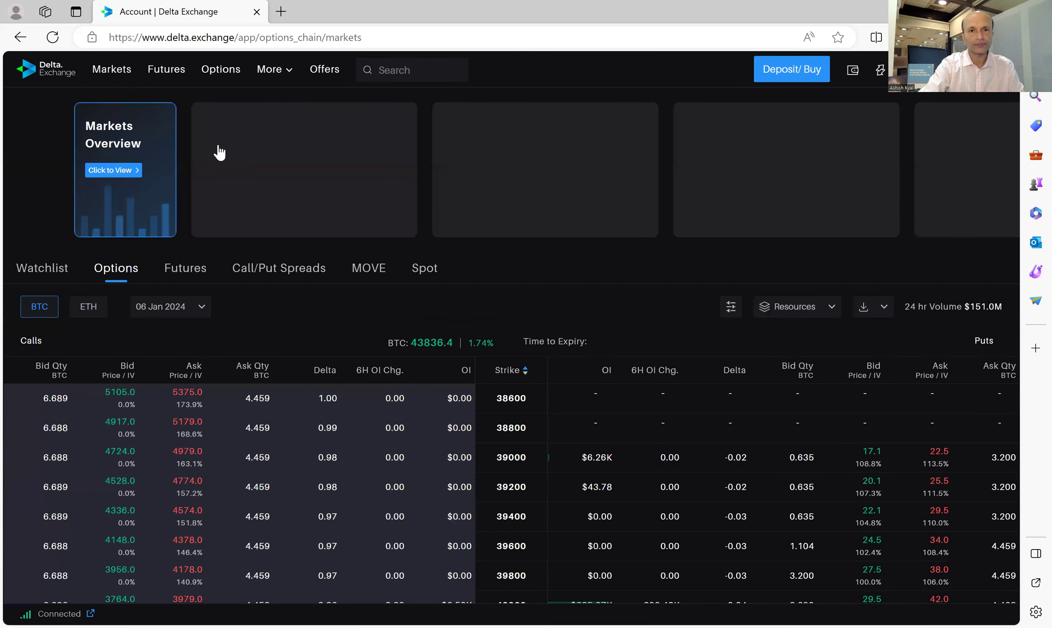
left_click(424, 268)
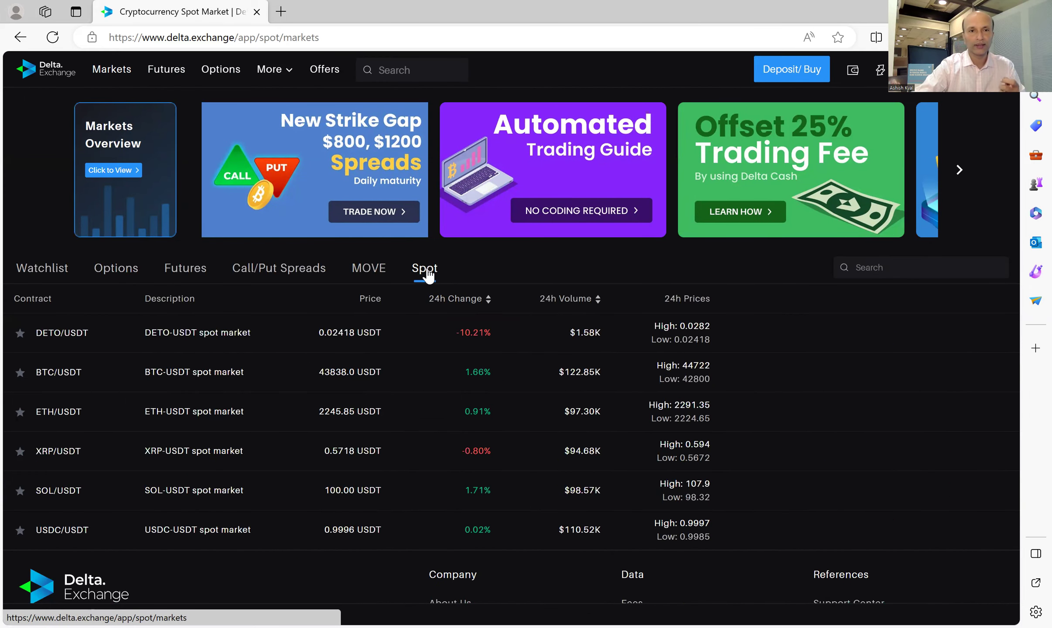
left_click(174, 413)
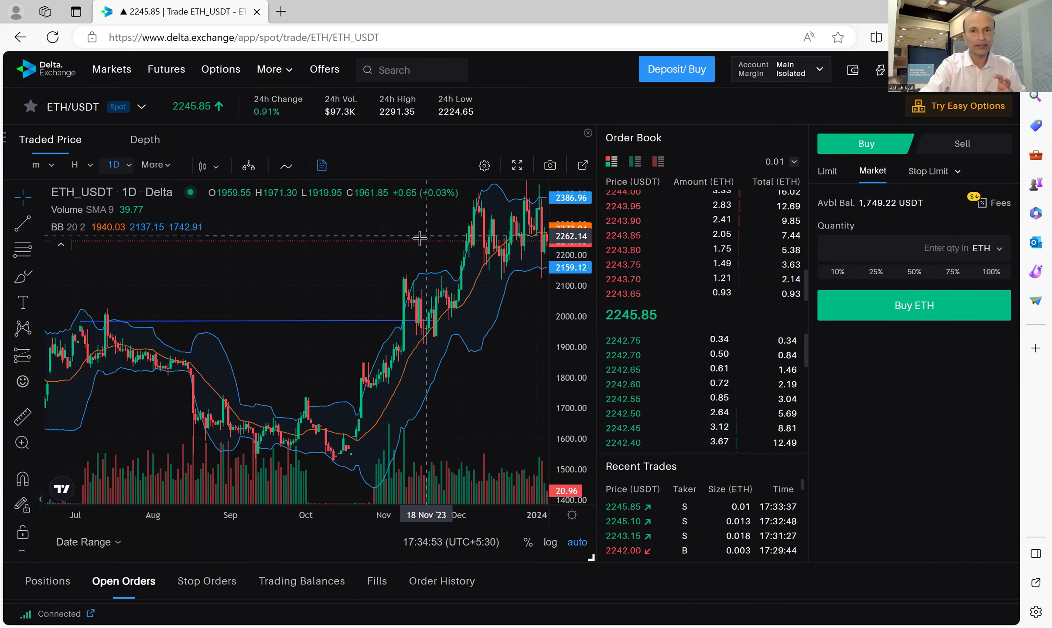
Pan, rescale and zoom the ETH/USDT daily chart onto mid-October through early January.
left_click_drag(402, 239, 353, 242)
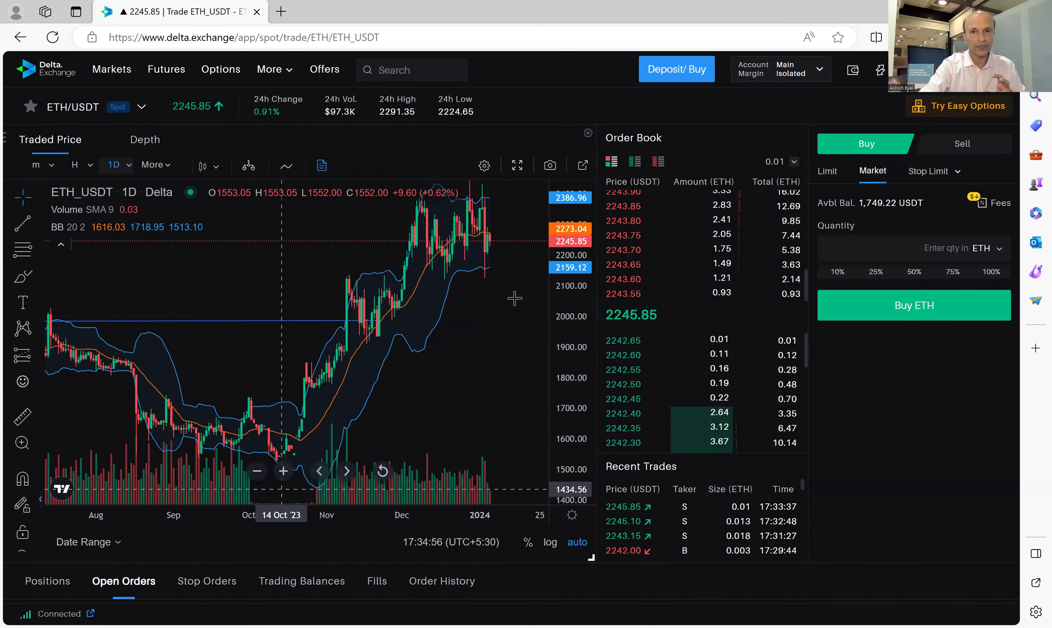
left_click_drag(559, 283, 562, 349)
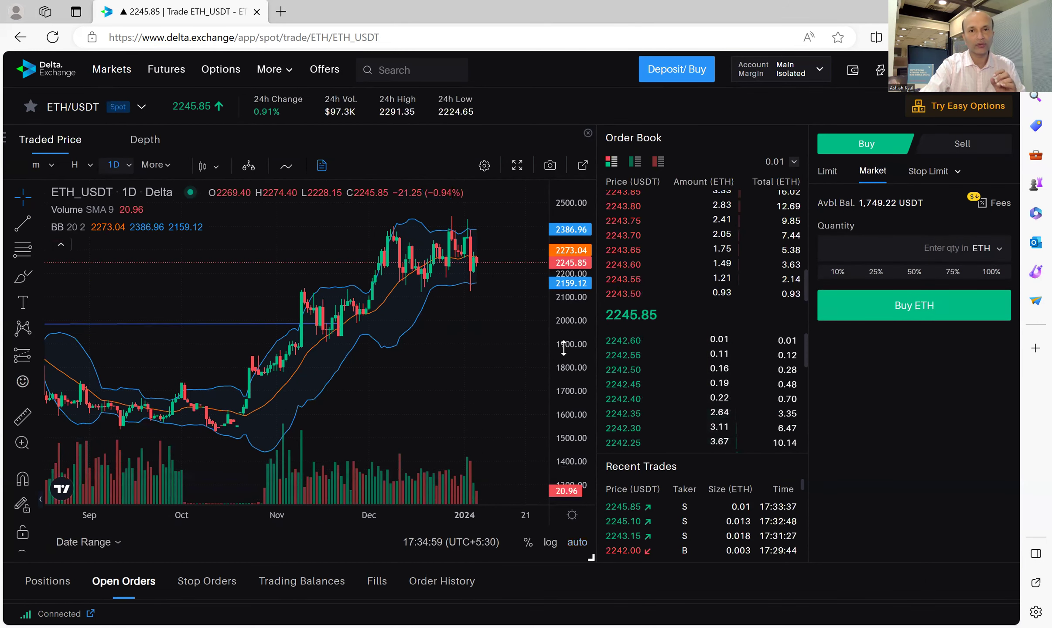
left_click(283, 471)
scroll(386, 388, "up", 1)
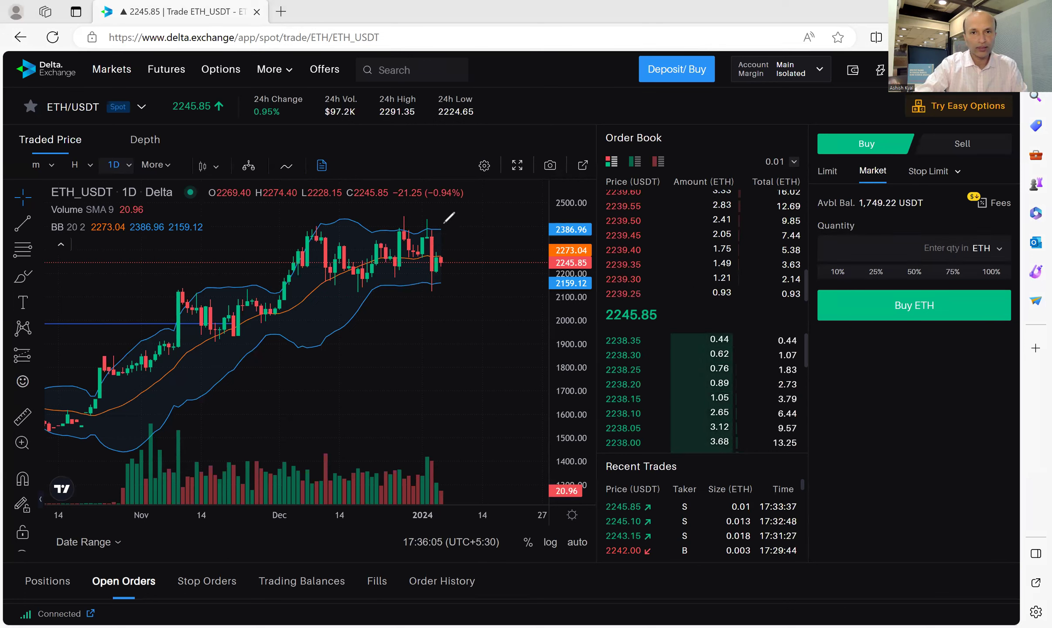
Handwrite 2387, 2245 and 2159, circle 2500 on the price axis, and write 2000.
left_click_drag(444, 218, 477, 232)
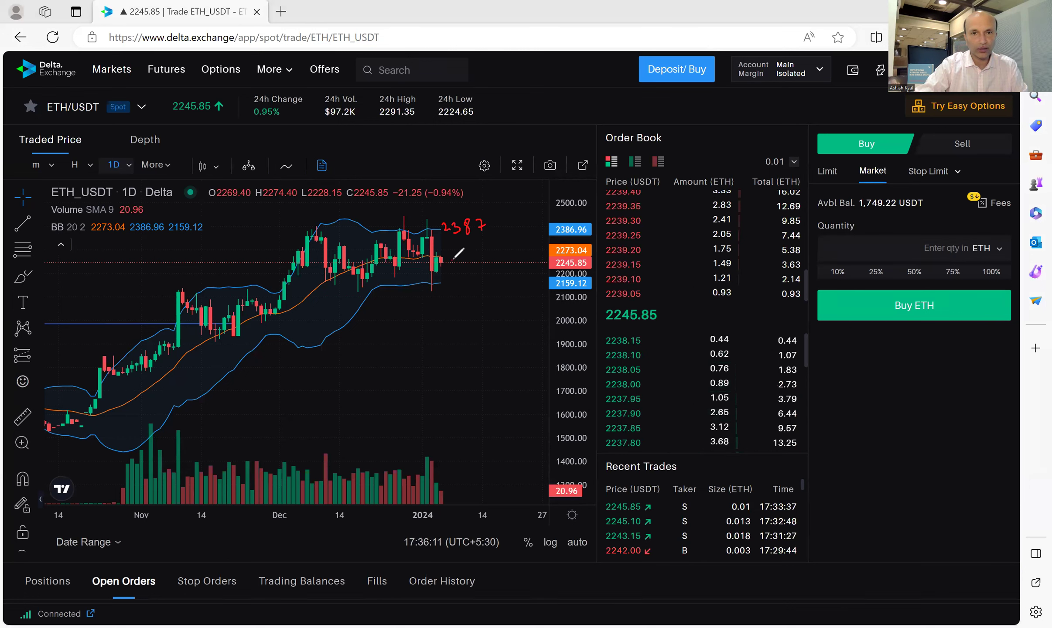
left_click_drag(452, 261, 460, 257)
mouse_move(462, 258)
left_mouse_down()
mouse_move(494, 261)
mouse_move(462, 286)
mouse_move(491, 289)
left_mouse_up()
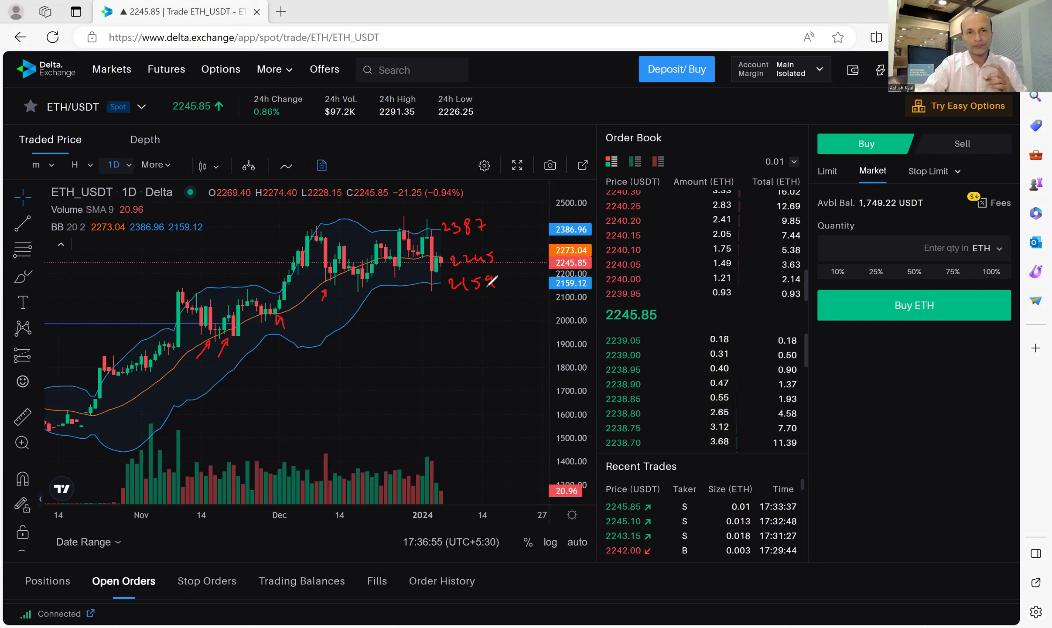
left_click_drag(491, 284, 496, 278)
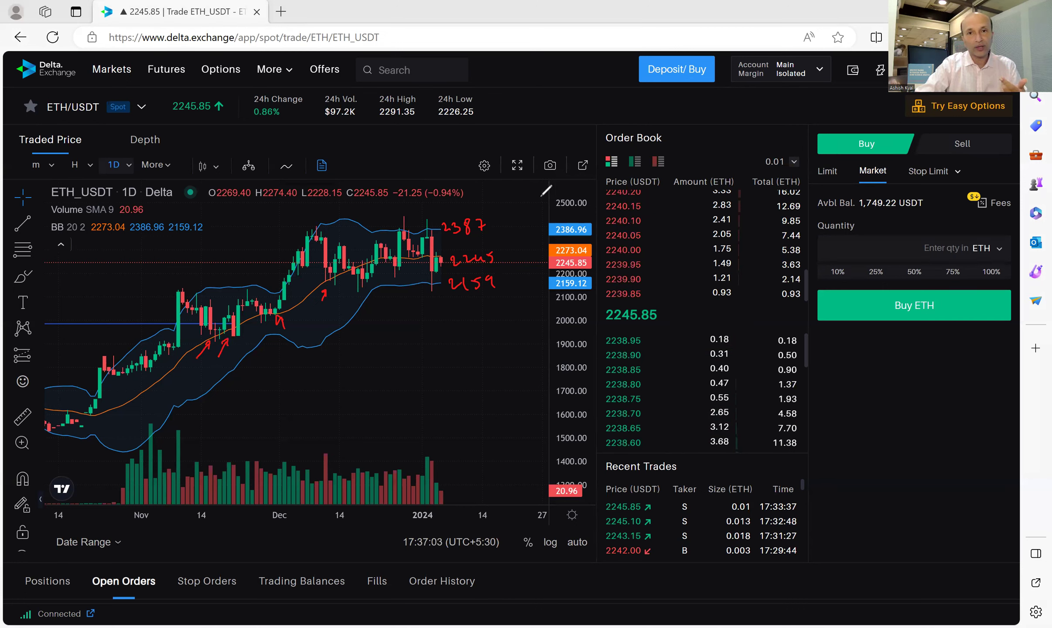
left_click_drag(567, 195, 569, 194)
left_click_drag(475, 201, 516, 194)
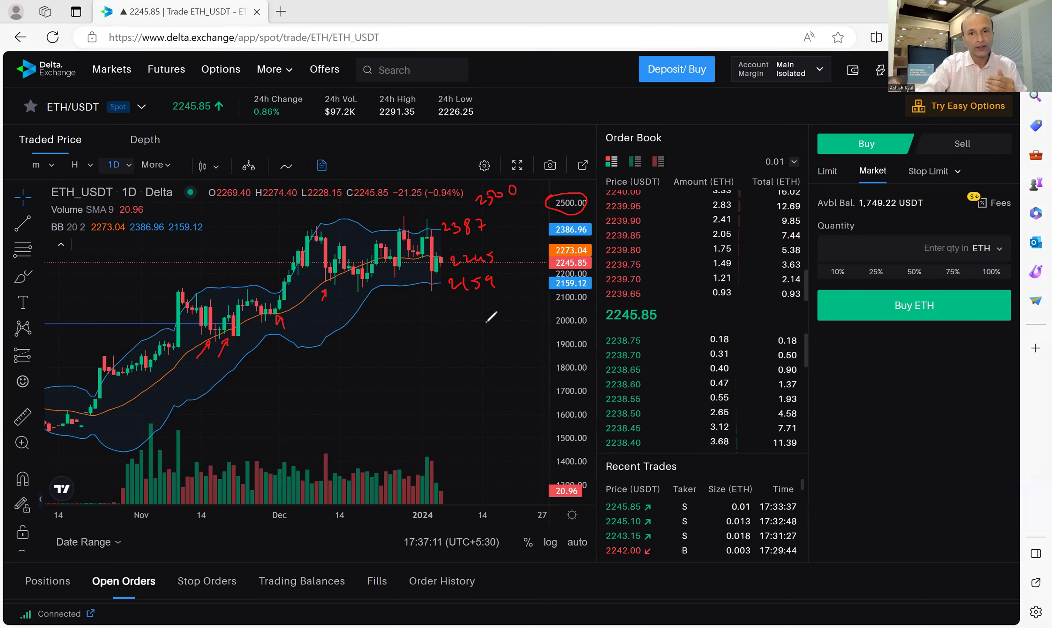
mouse_move(485, 314)
left_mouse_down()
mouse_move(492, 324)
mouse_move(521, 319)
left_mouse_up()
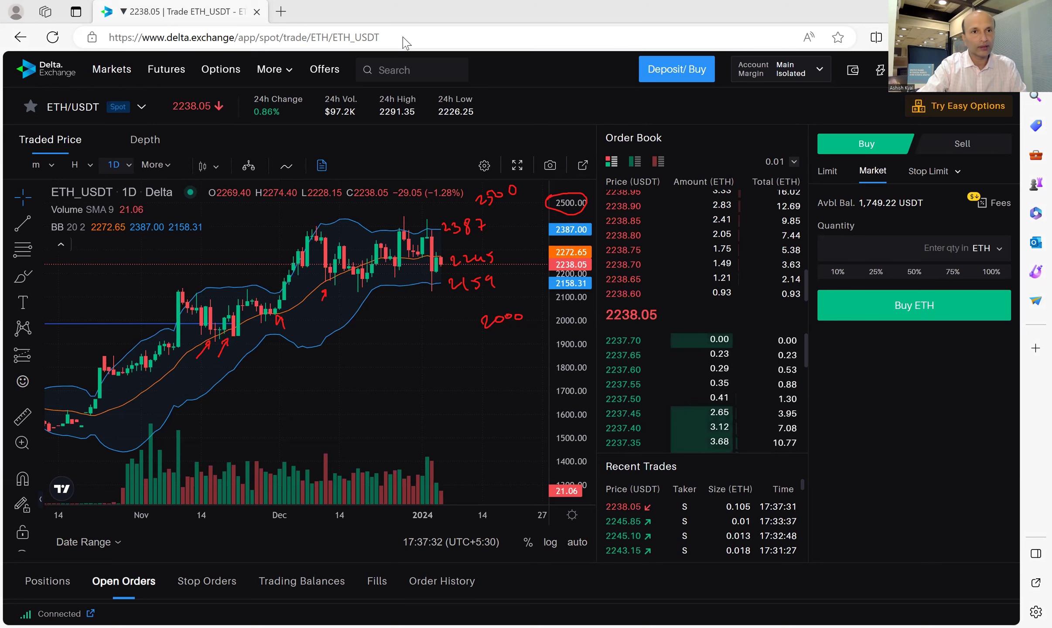
left_click(80, 164)
left_click(85, 176)
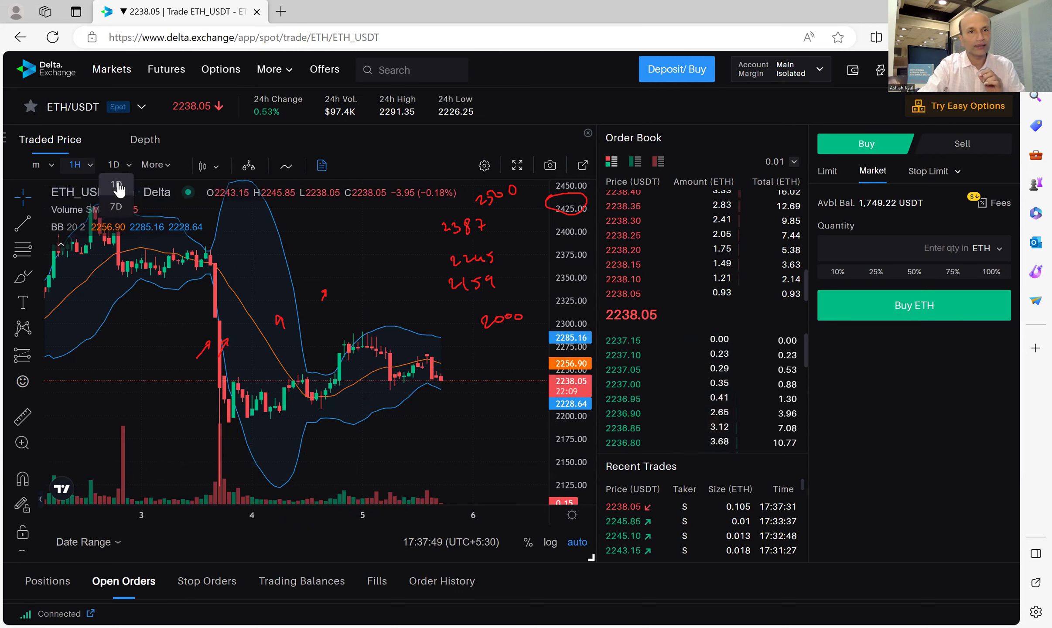
left_click(115, 165)
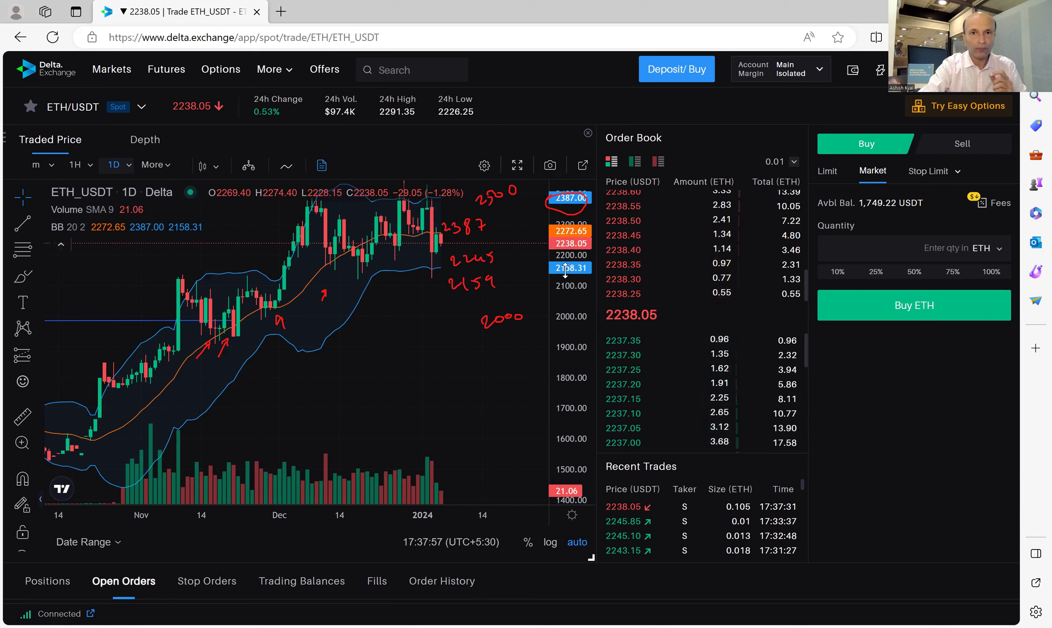
left_click_drag(565, 272, 563, 332)
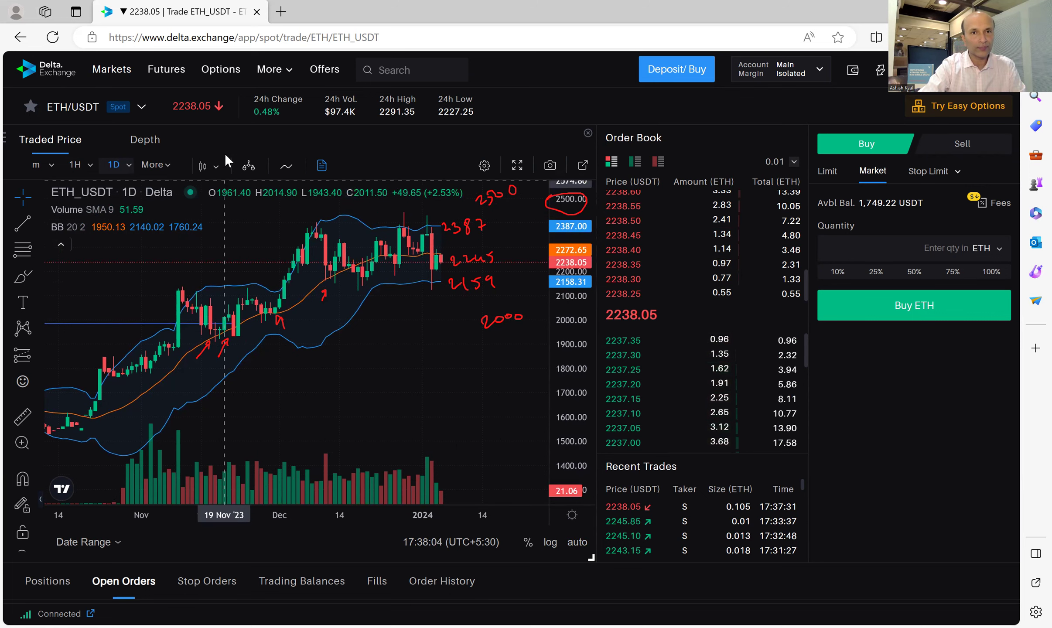
Open the Options chain and switch it to ETH, showing the 06 Jan 24 expiry.
left_click(220, 69)
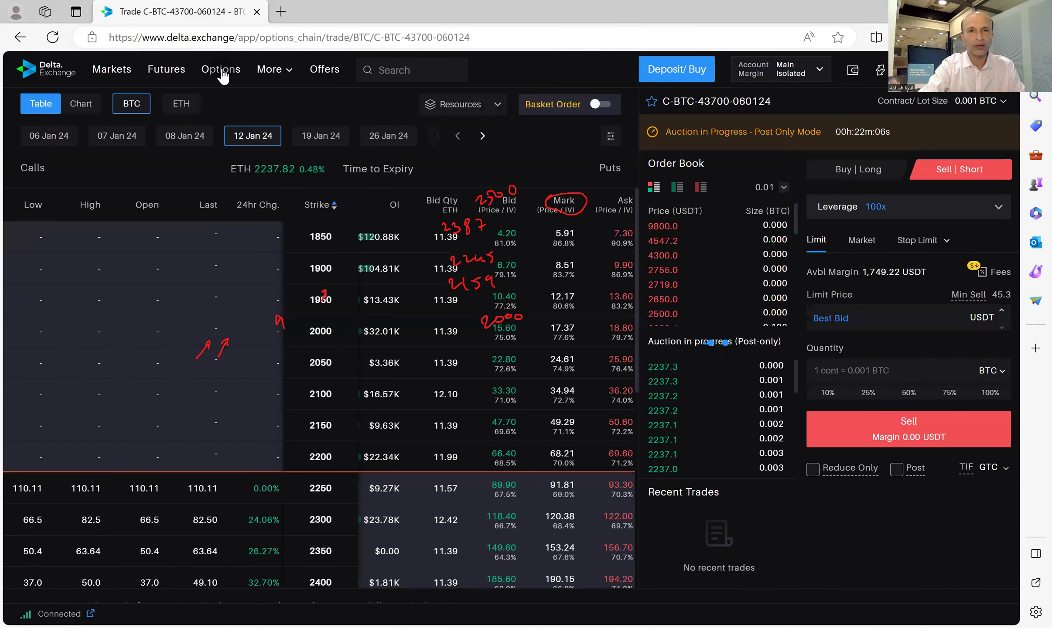
left_click(183, 102)
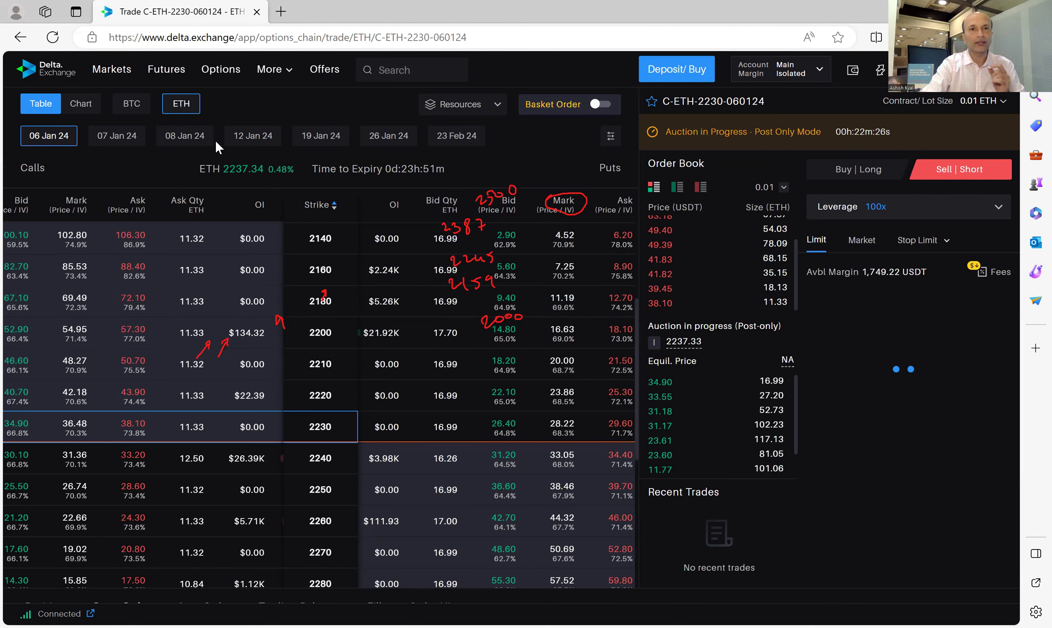
Select the 12 Jan 24 expiry in the ETH options chain.
left_click(247, 140)
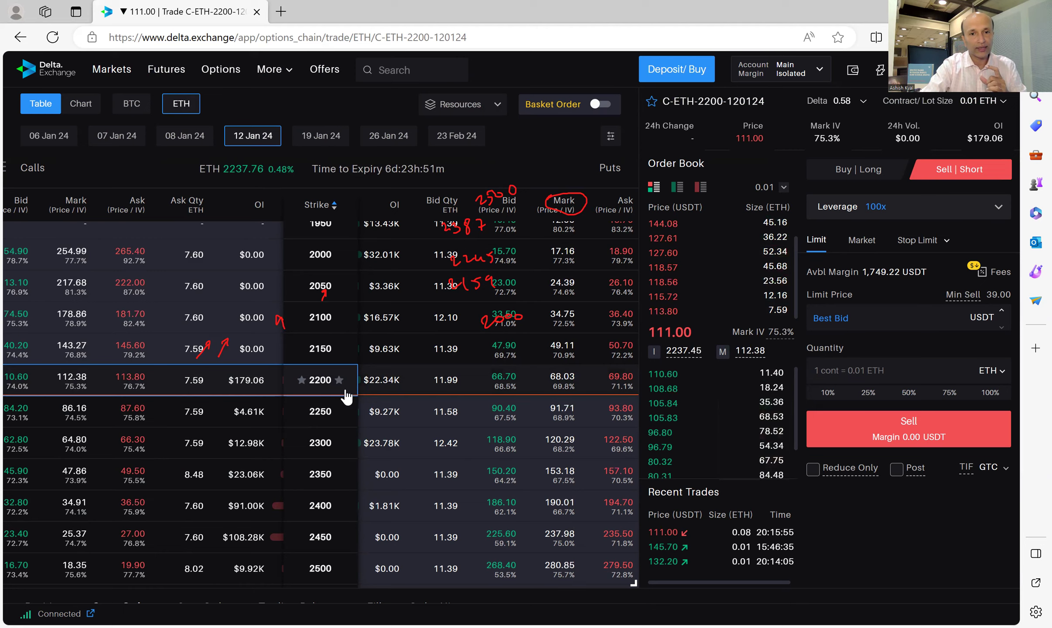
scroll(345, 403, "down", 2)
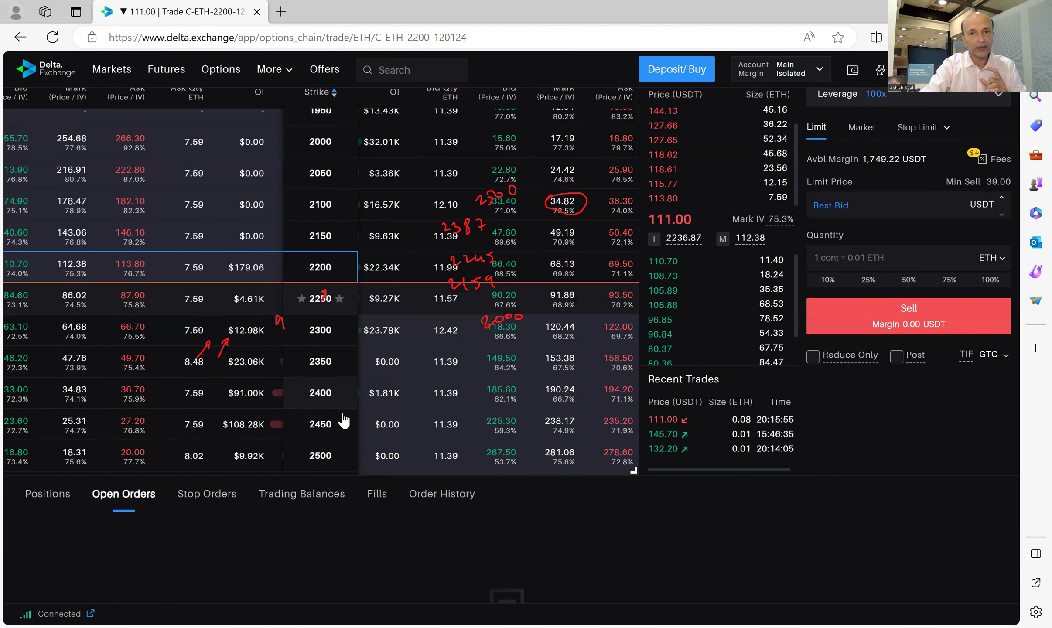
scroll(344, 409, "down", 1)
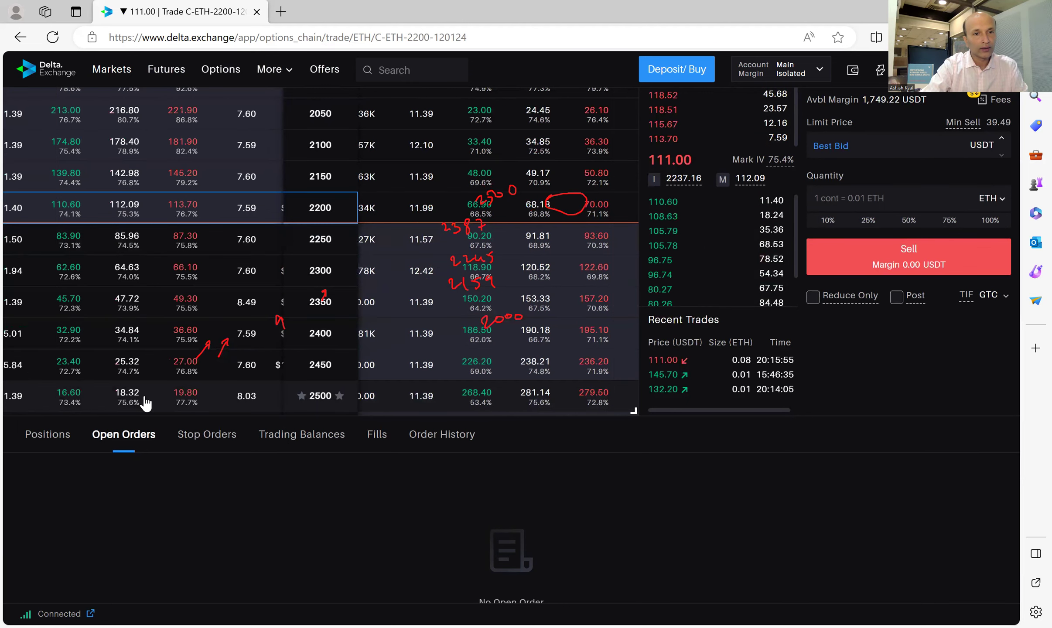
scroll(145, 403, "right", 5)
scroll(146, 401, "right", 2)
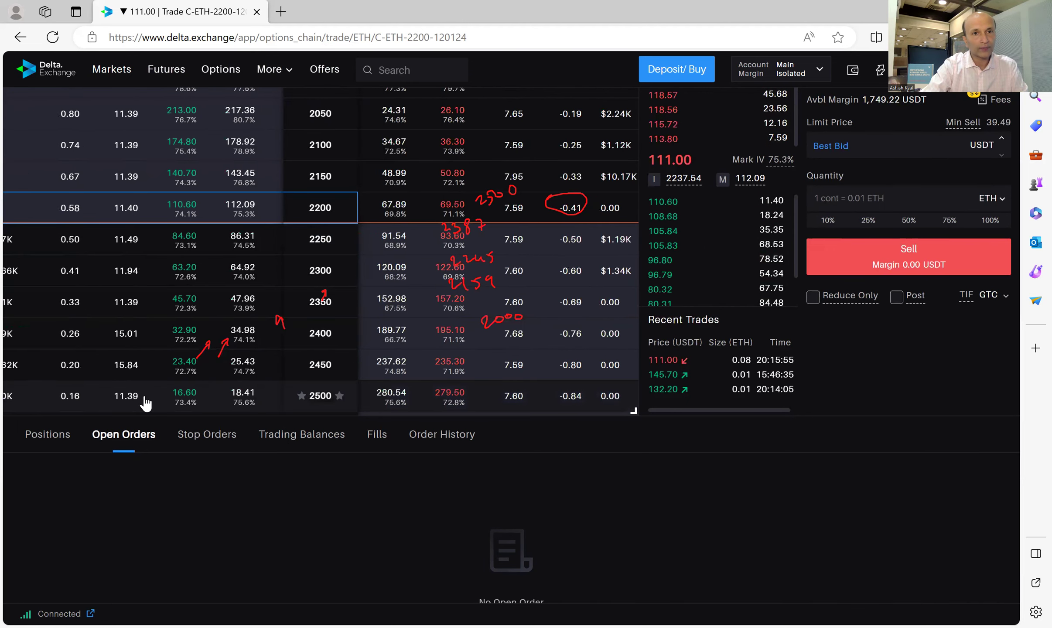
scroll(147, 402, "up", 3)
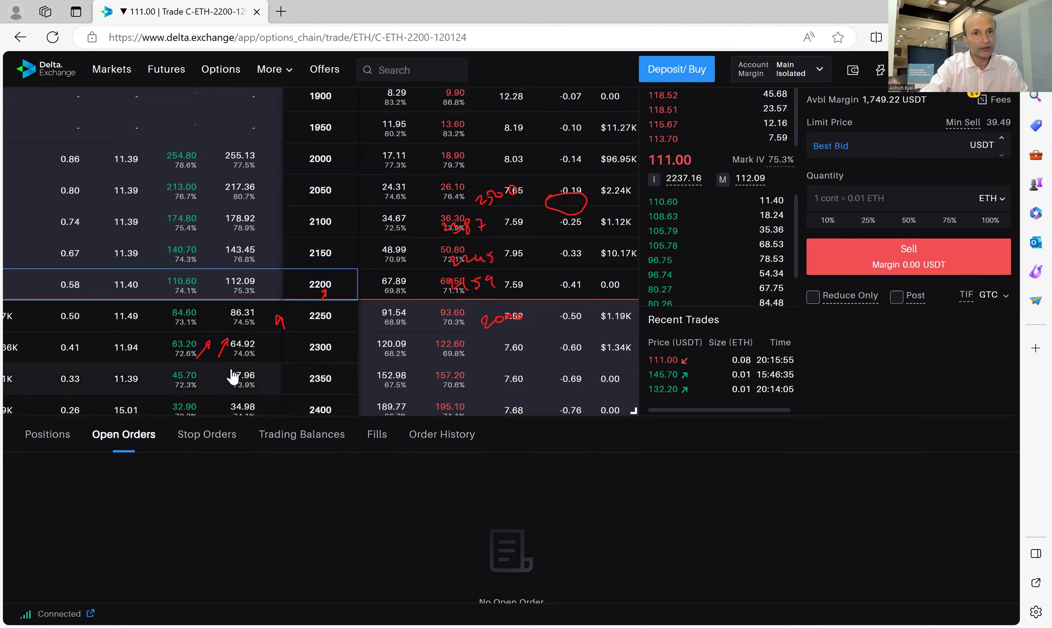
scroll(317, 346, "up", 5)
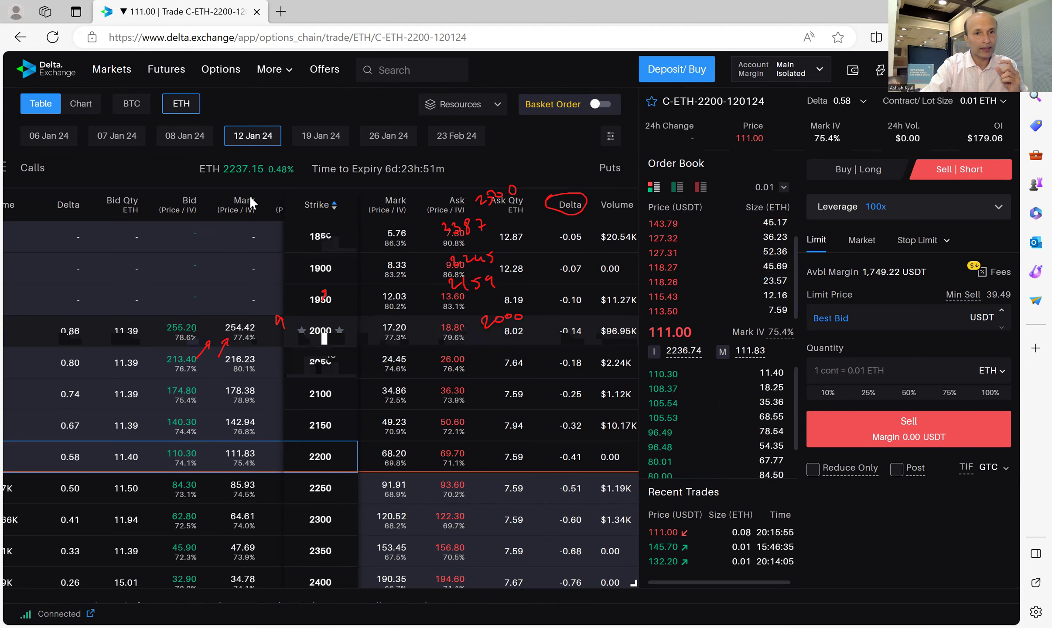
scroll(250, 323, "right", 2)
scroll(249, 324, "right", 2)
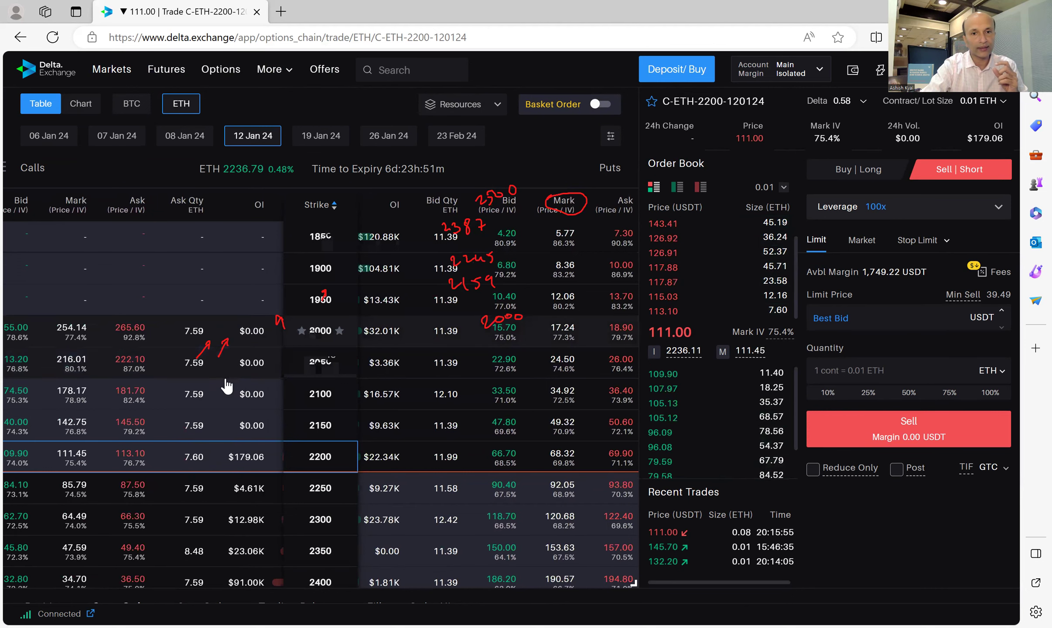
scroll(337, 453, "down", 2)
scroll(338, 453, "down", 2)
scroll(329, 380, "down", 3)
scroll(329, 377, "up", 3)
scroll(329, 376, "up", 4)
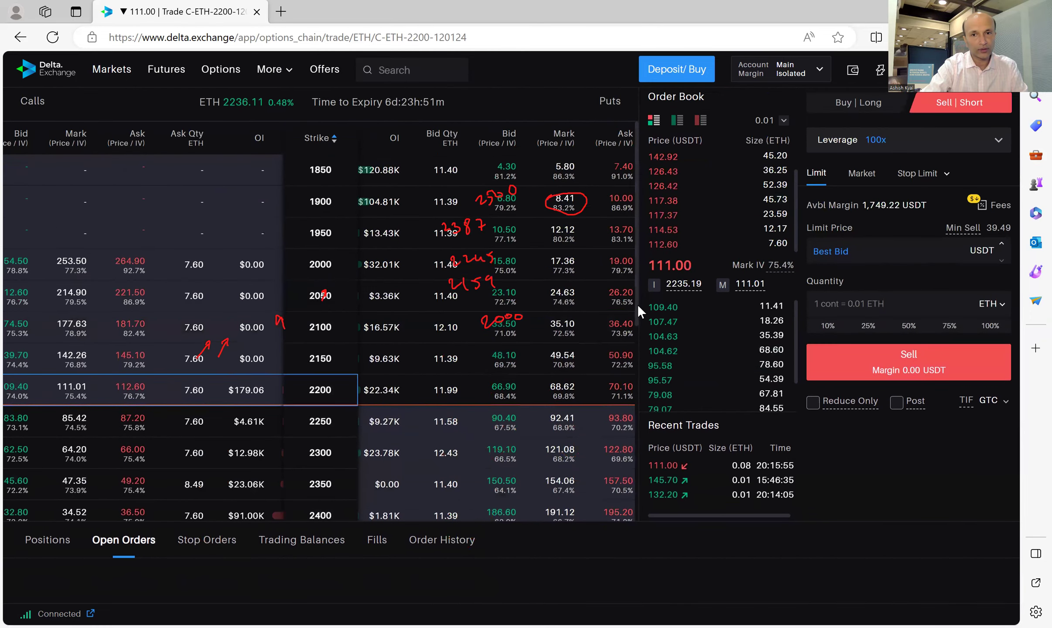
scroll(640, 353, "down", 4)
scroll(642, 395, "down", 4)
scroll(639, 425, "down", 2)
scroll(639, 432, "down", 1)
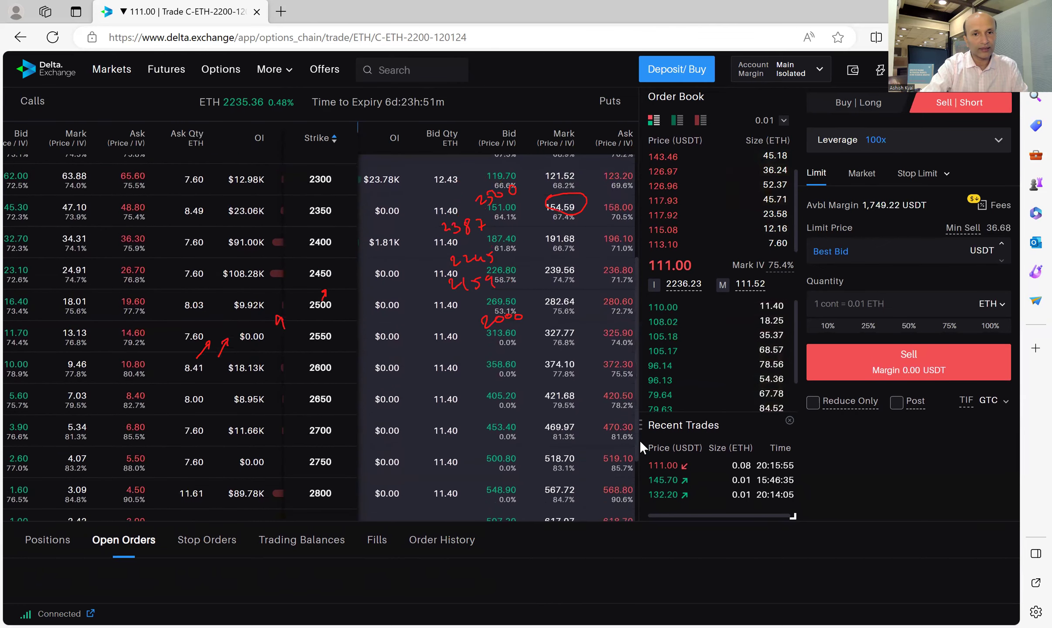
Dismiss the browser menu and pick the 2700 strike call for 12 Jan 24.
right_click(639, 440)
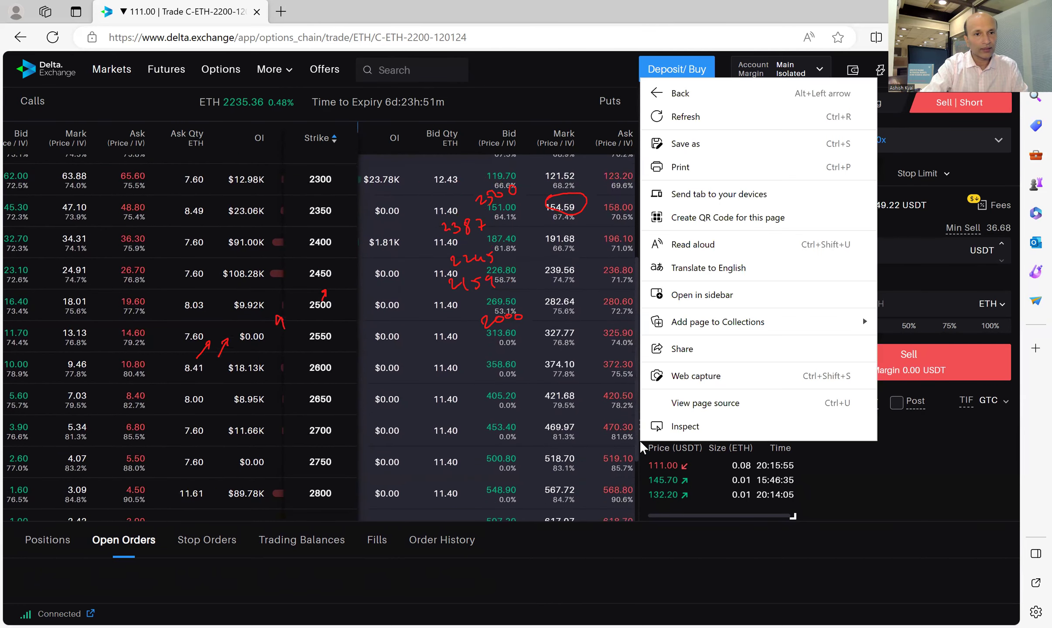
left_click(158, 437)
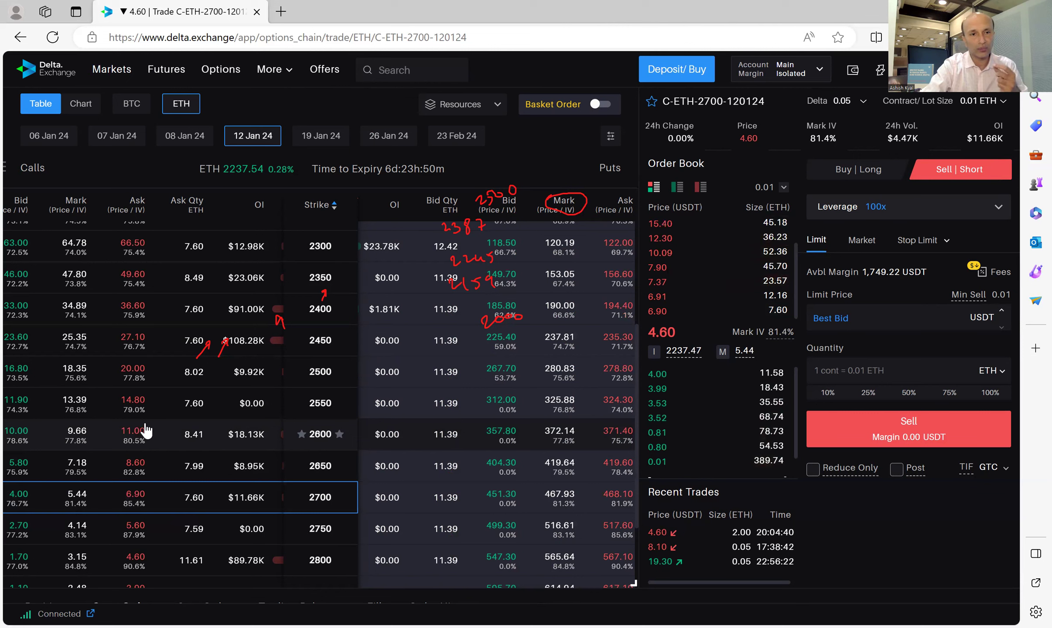
left_click(87, 439)
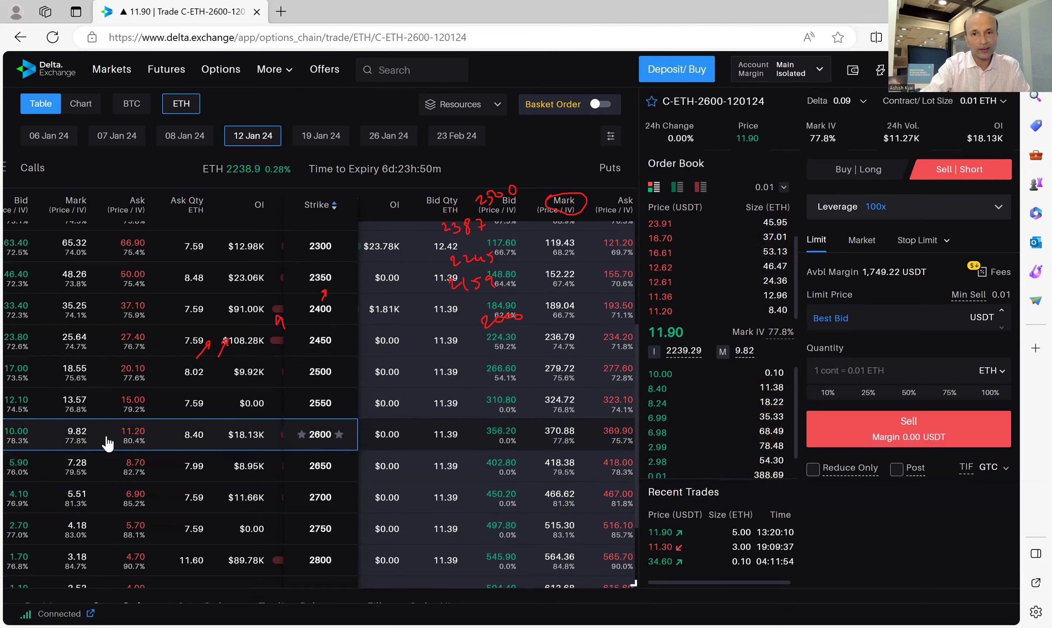
left_click(99, 500)
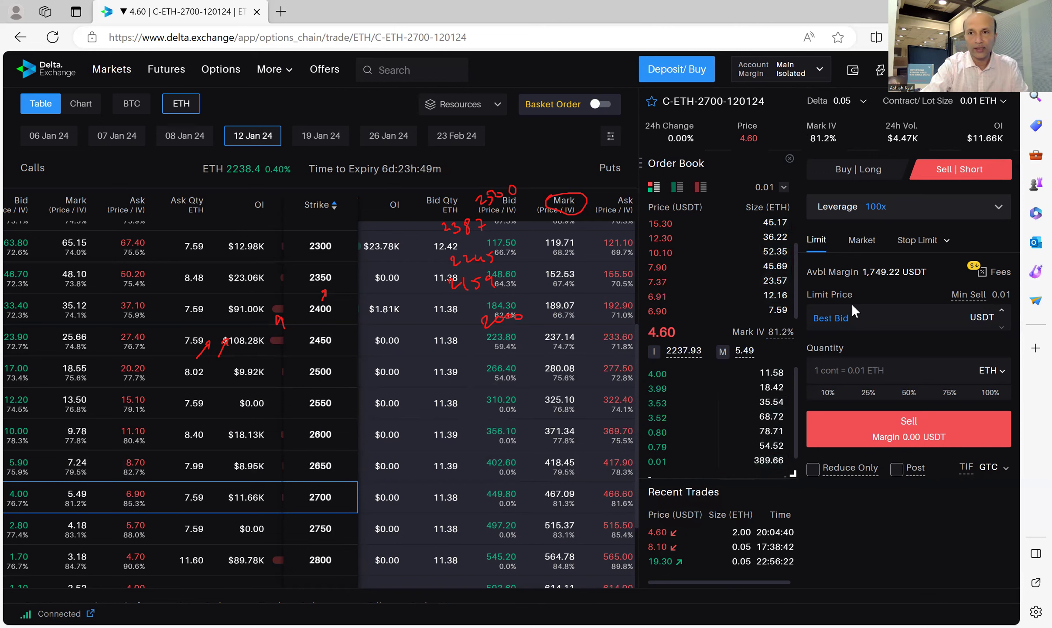
Enter a 5.40 USDT limit price and a quantity of 2 ETH in the sell form.
left_click(898, 317)
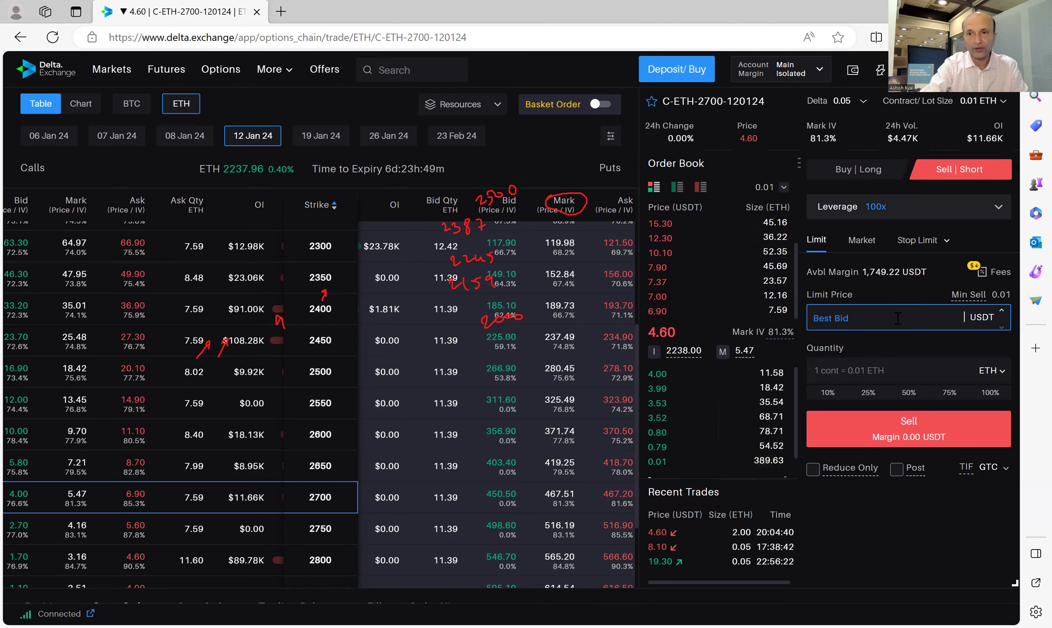
left_click(830, 318)
double_click(912, 313)
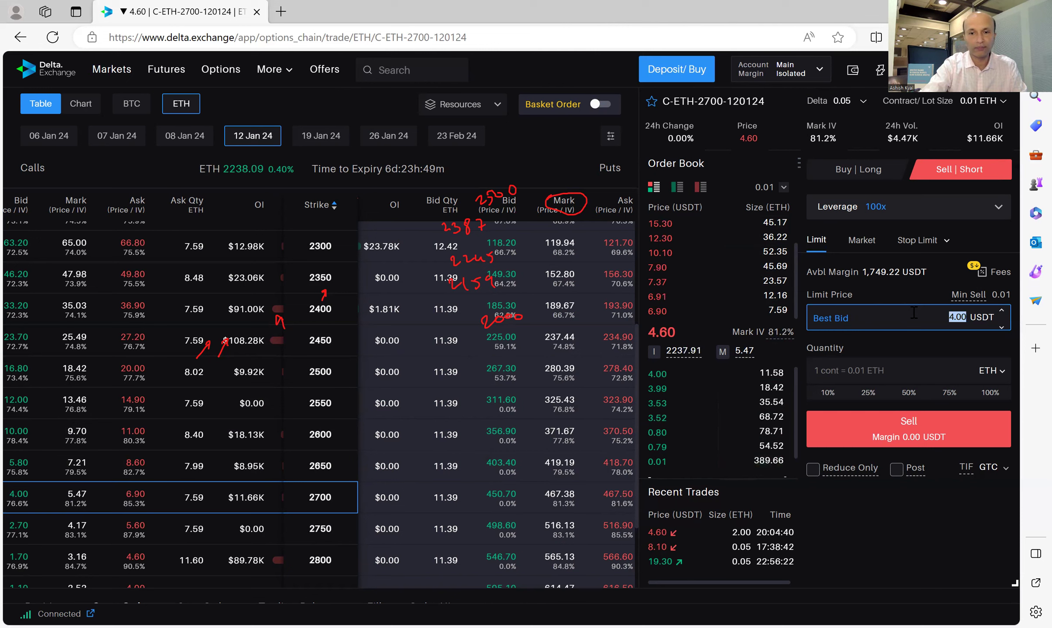
type("5")
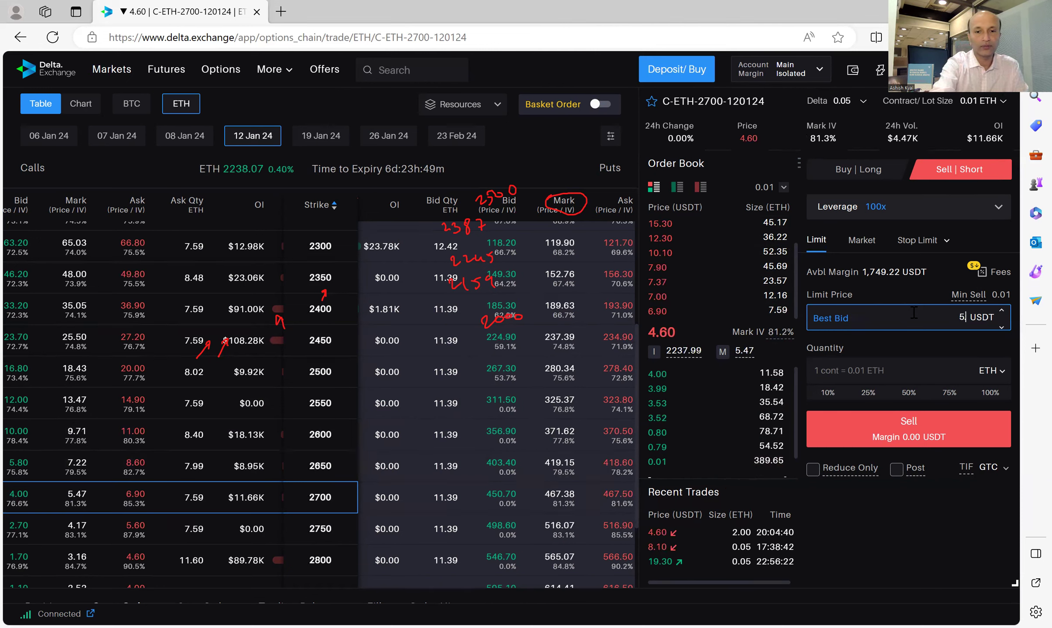
type(".40")
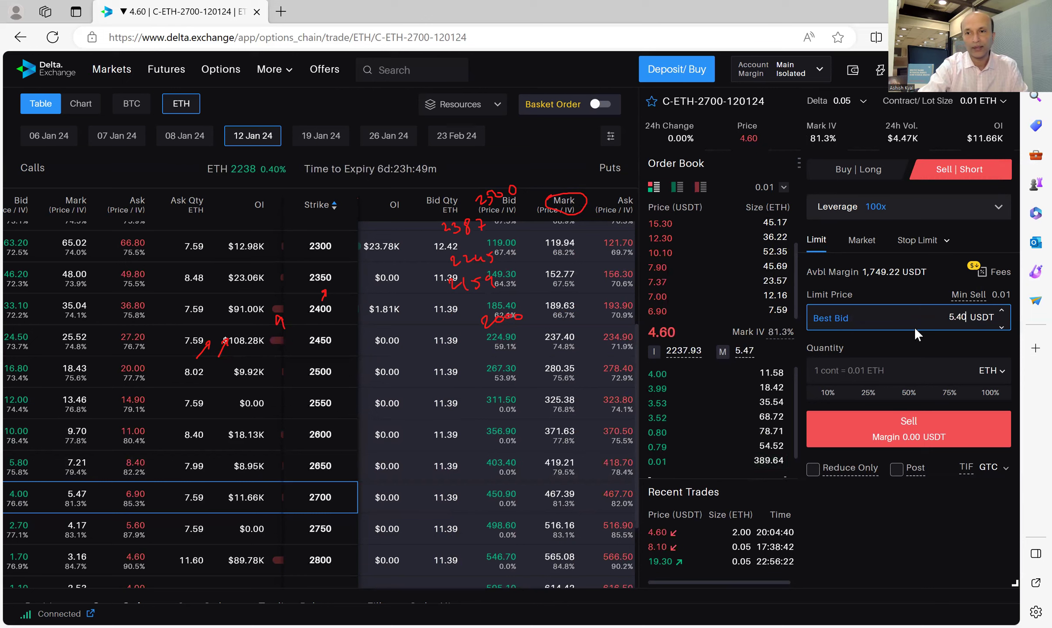
left_click(931, 366)
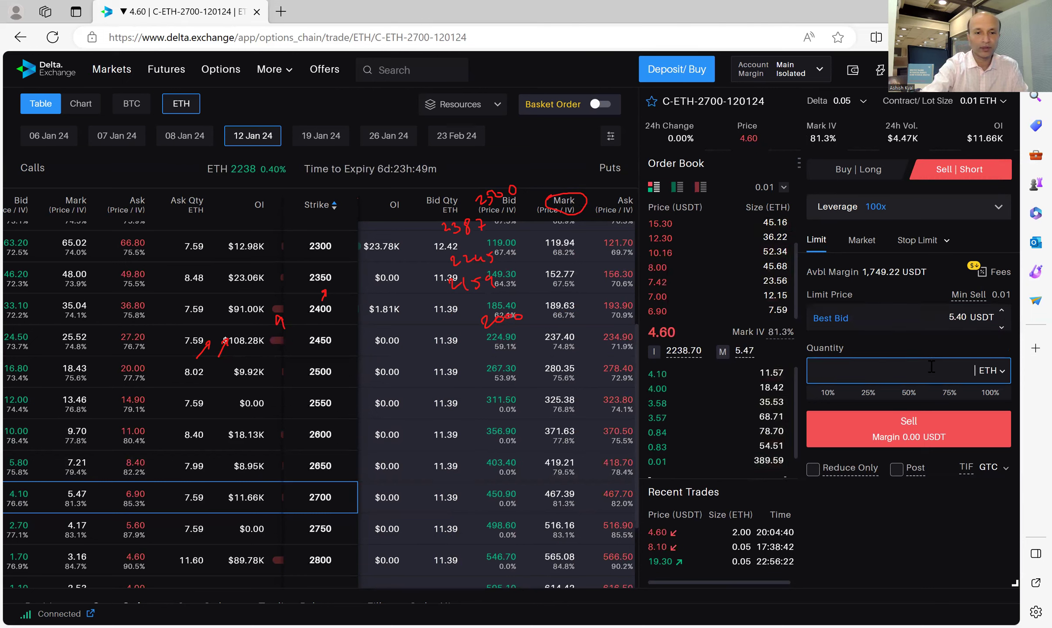
type("2")
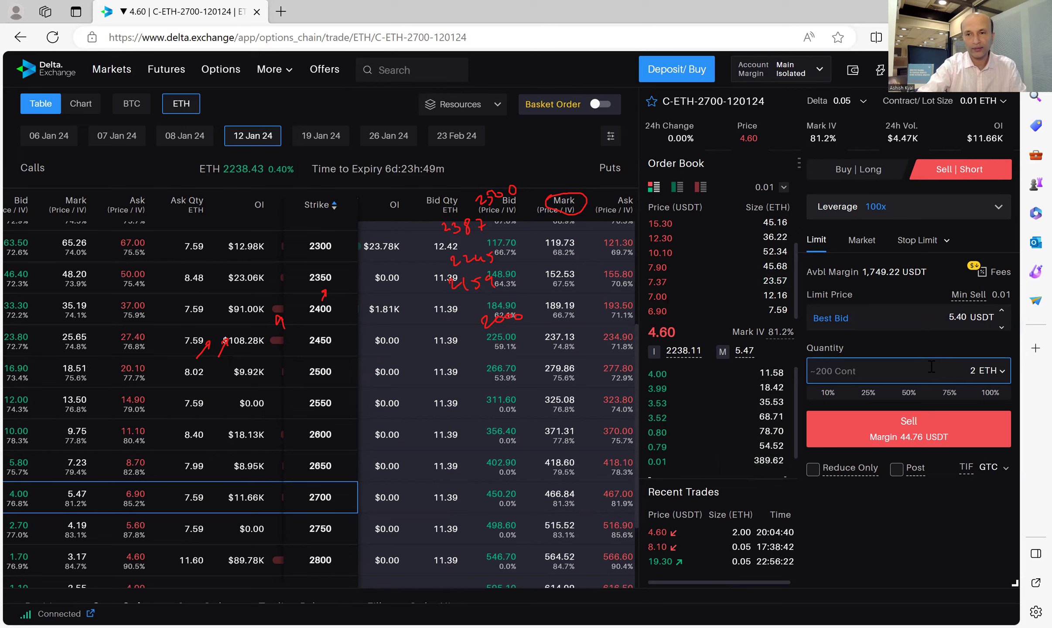
Submit the Sell order, confirming 200 contracts at 5.40 with Place Order.
left_click(916, 424)
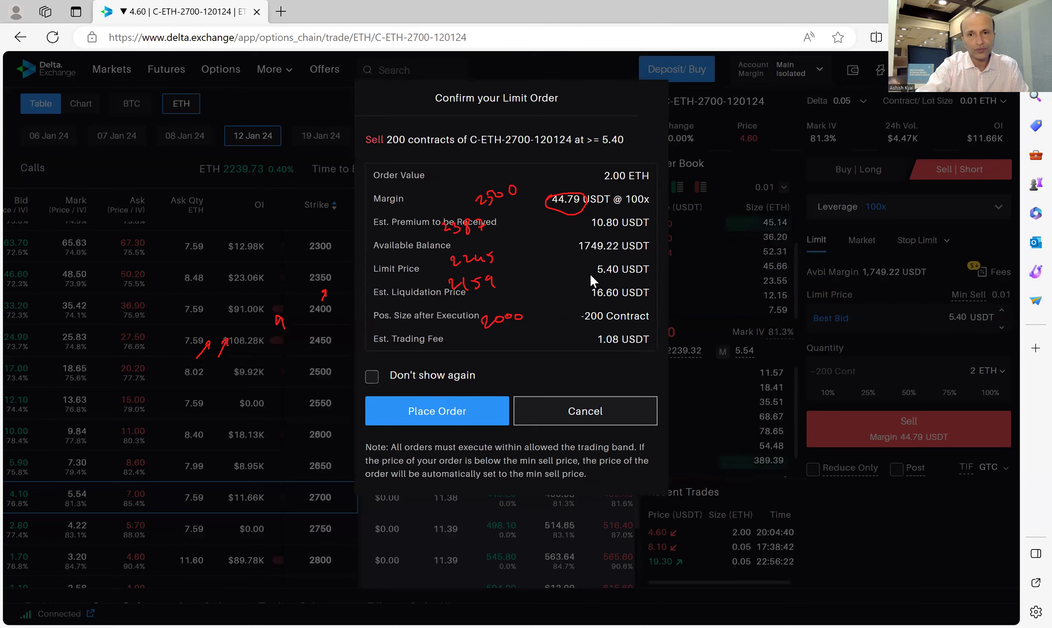
left_click(427, 411)
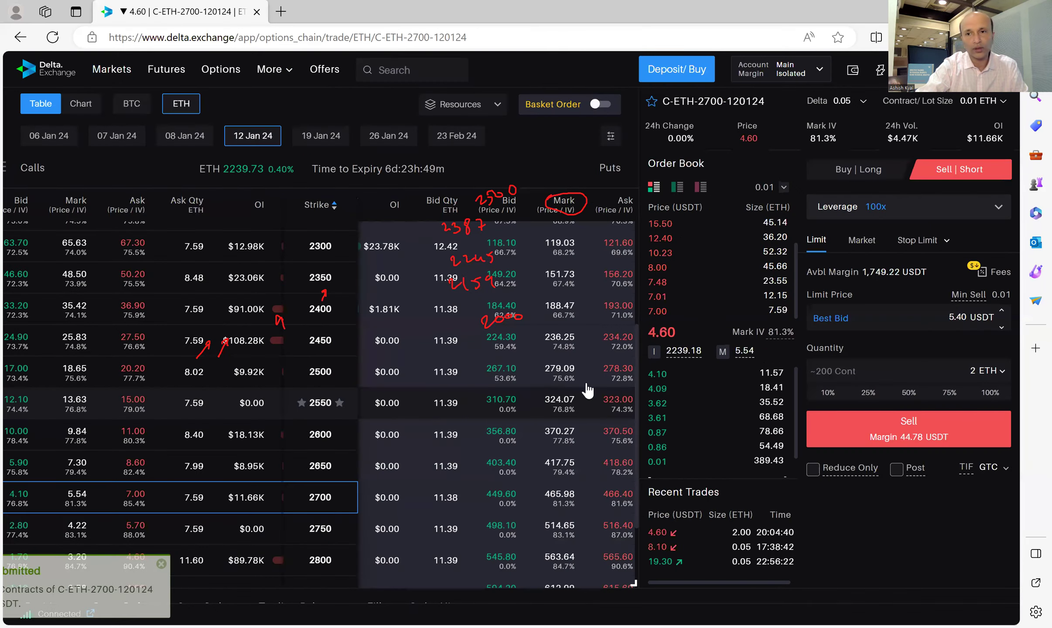